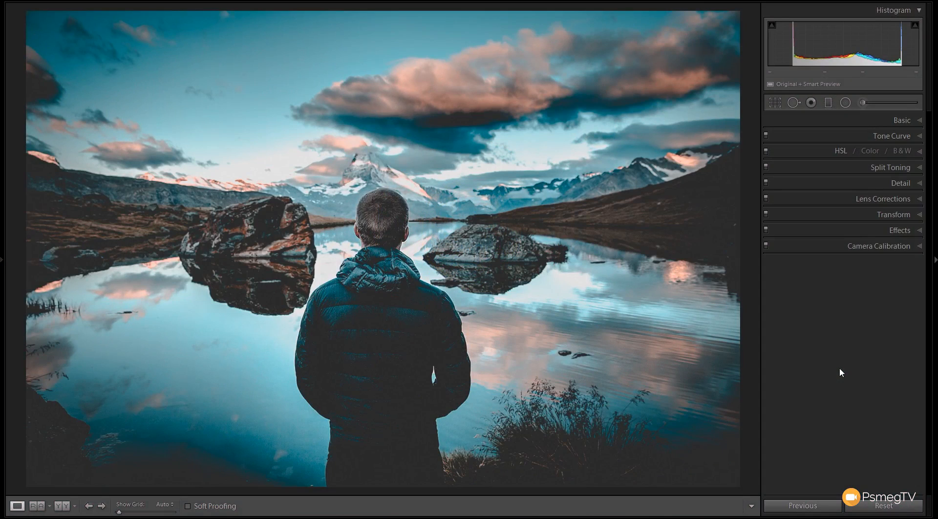
Compare the edited lake photo with its original version and reset all of its develop adjustments.
{"action": "key", "text": "backslash"}
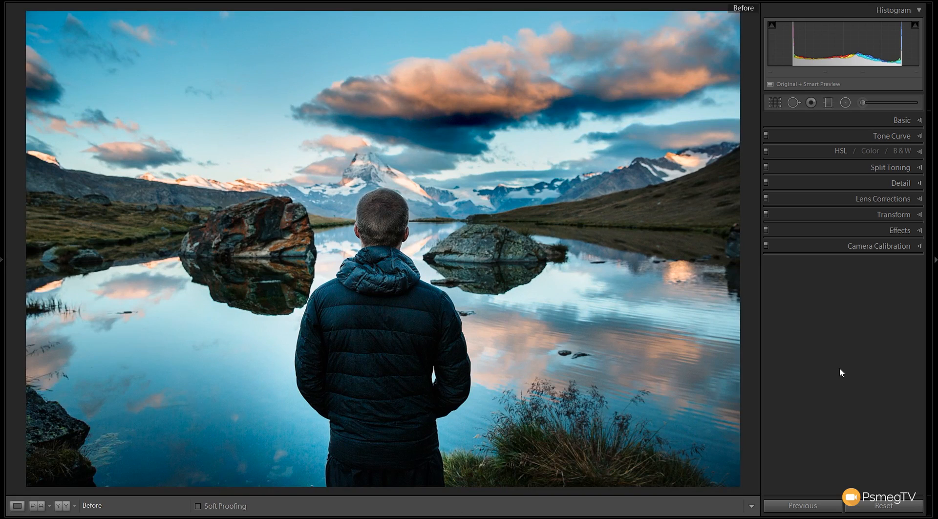
{"action": "key", "text": "backslash"}
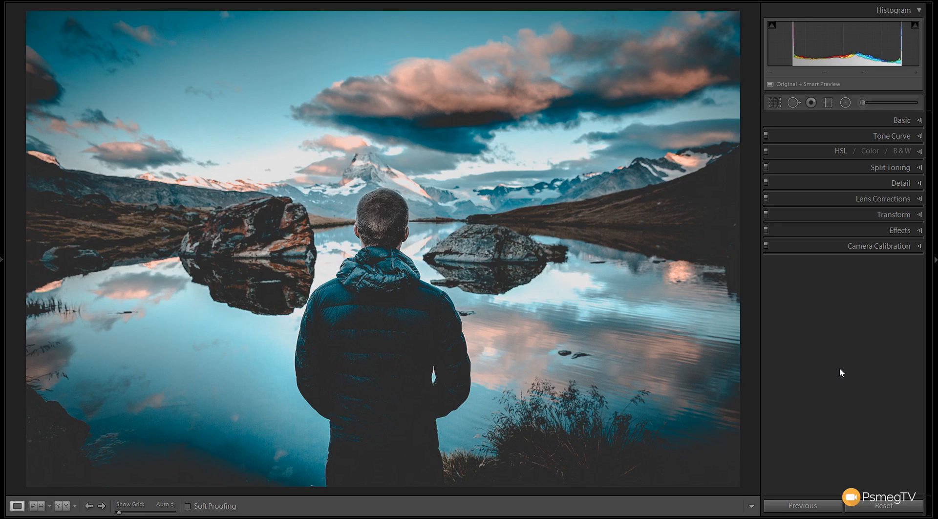
{"action": "left_click", "coordinate": [877, 506]}
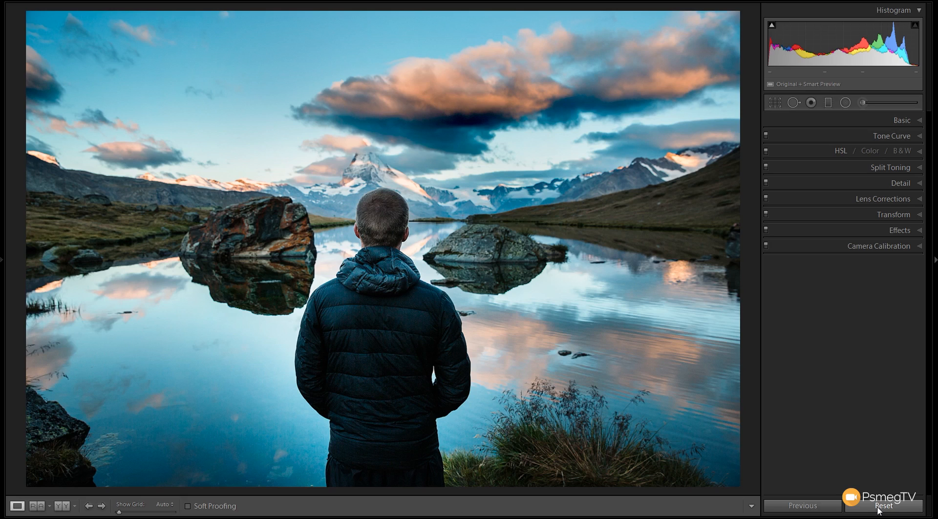
In Camera Calibration, set the Blue Primary hue to -100 and the Red Primary hue to +55, then compare the photo without the calibration.
{"action": "left_click", "coordinate": [877, 248]}
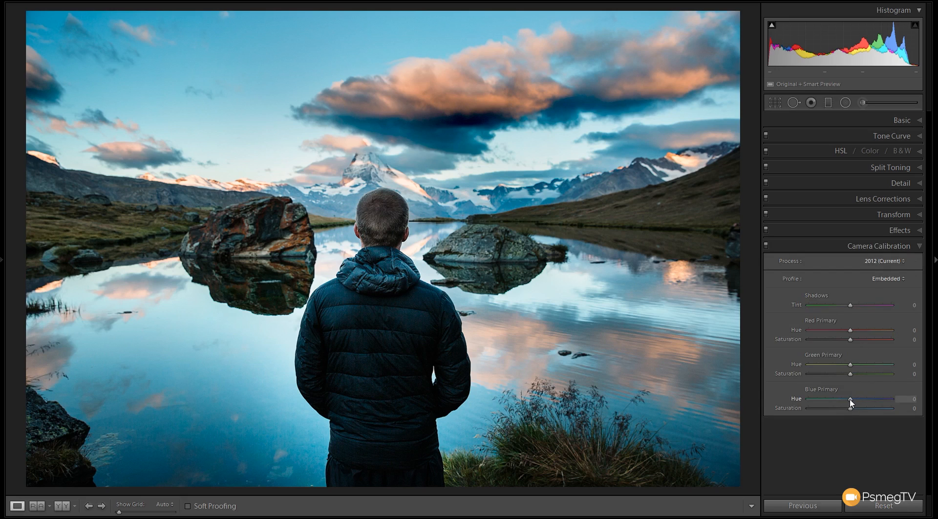
{"action": "left_click_drag", "start_coordinate": [850, 402], "coordinate": [800, 403]}
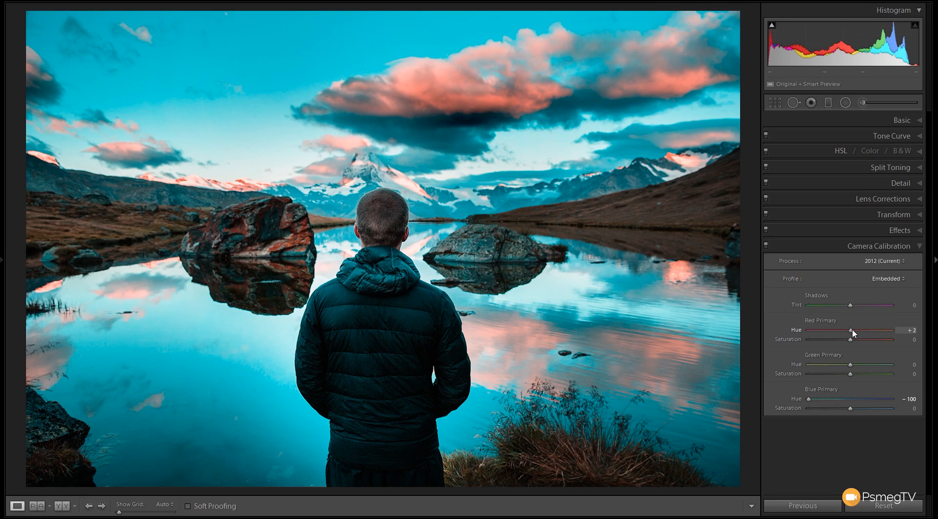
{"action": "left_click_drag", "start_coordinate": [852, 328], "coordinate": [874, 332]}
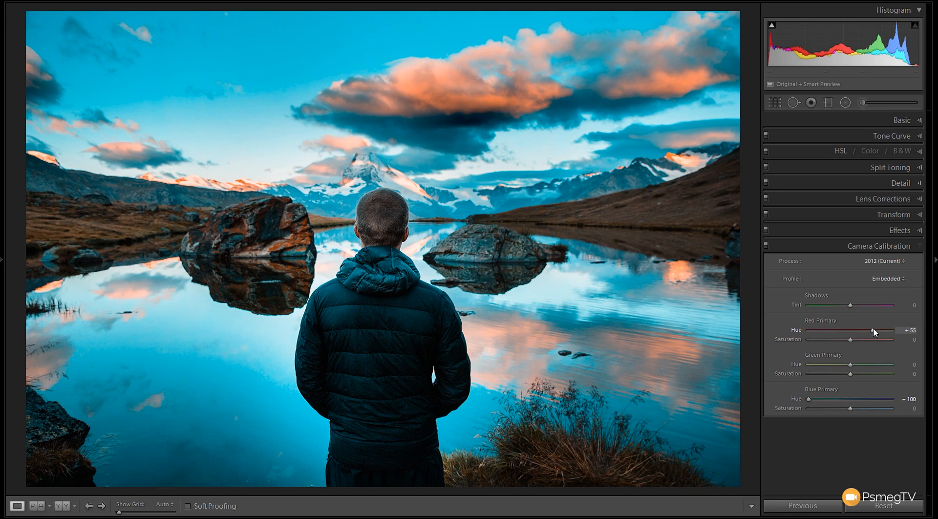
{"action": "left_click", "coordinate": [766, 247]}
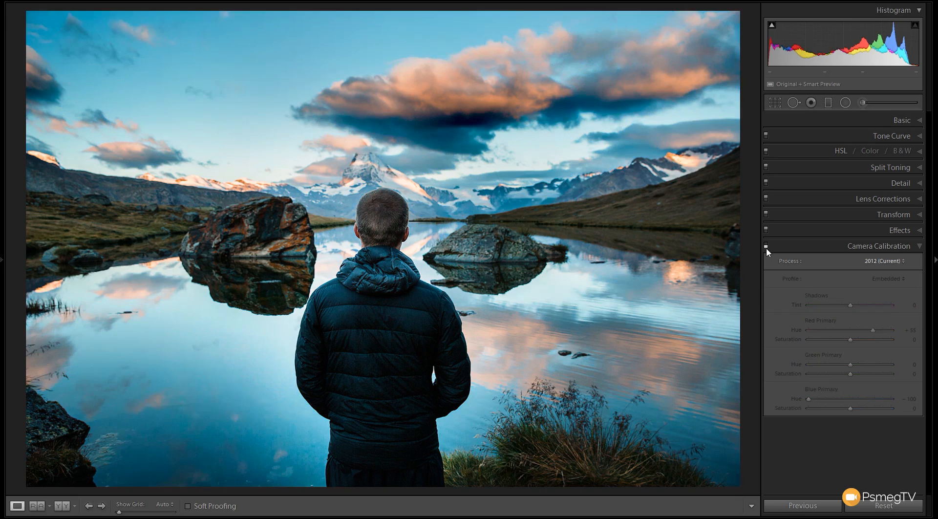
{"action": "left_click", "coordinate": [766, 246]}
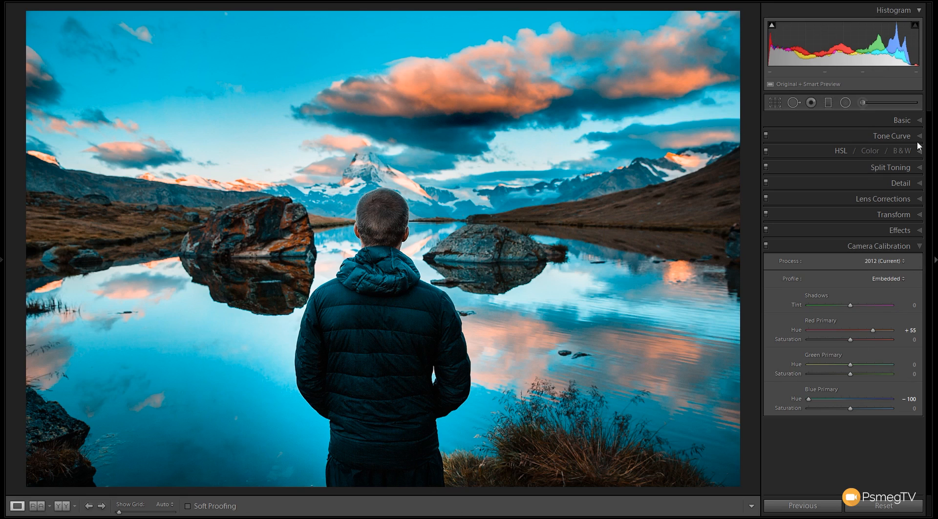
Set the basic adjustments of the lake photo to Saturation -24 and Clarity +25.
{"action": "left_click", "coordinate": [921, 124]}
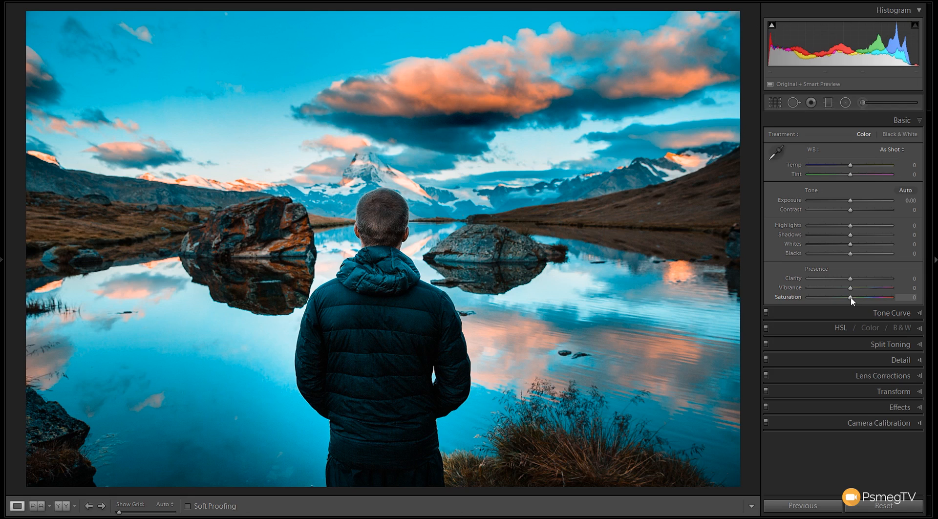
{"action": "left_click_drag", "start_coordinate": [851, 300], "coordinate": [838, 301]}
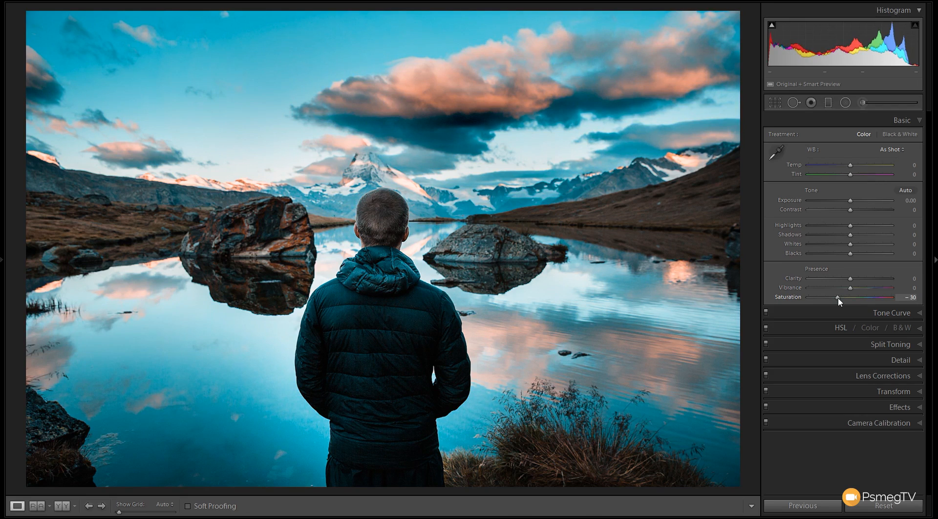
{"action": "left_click_drag", "start_coordinate": [839, 301], "coordinate": [841, 301]}
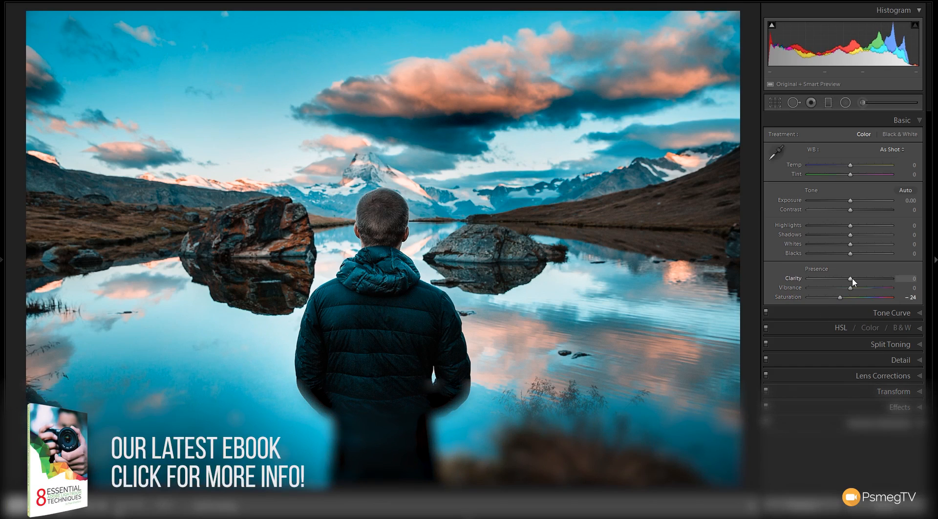
{"action": "left_click_drag", "start_coordinate": [849, 279], "coordinate": [861, 279]}
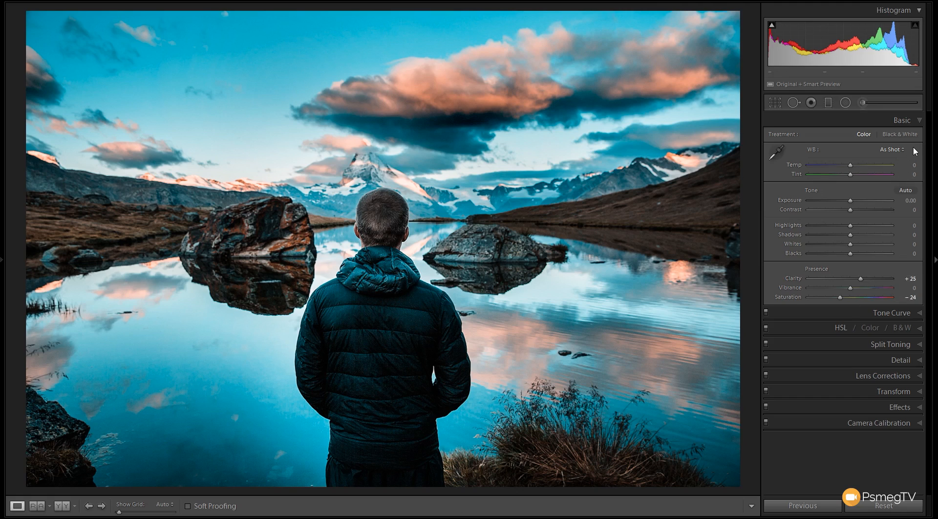
{"action": "left_click", "coordinate": [919, 121]}
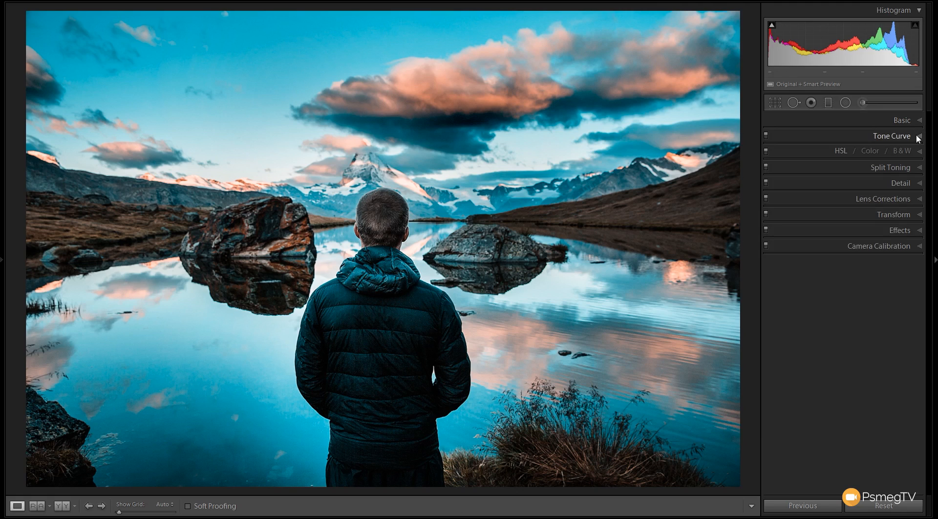
Add quarter, middle and three-quarter points to the RGB tone curve, then move the black point up and inward and the white point down and inward.
{"action": "left_click", "coordinate": [921, 137]}
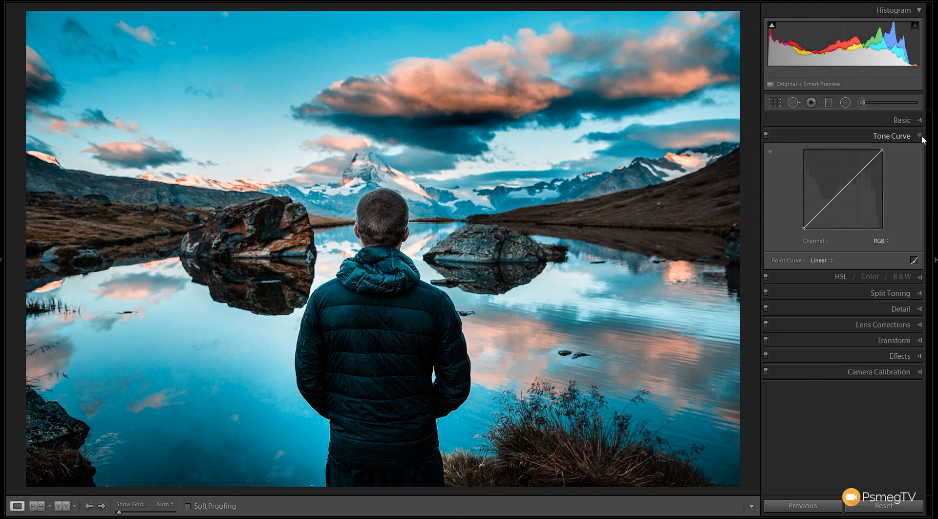
{"action": "left_click", "coordinate": [823, 209]}
{"action": "left_click", "coordinate": [844, 188]}
{"action": "left_click", "coordinate": [864, 169]}
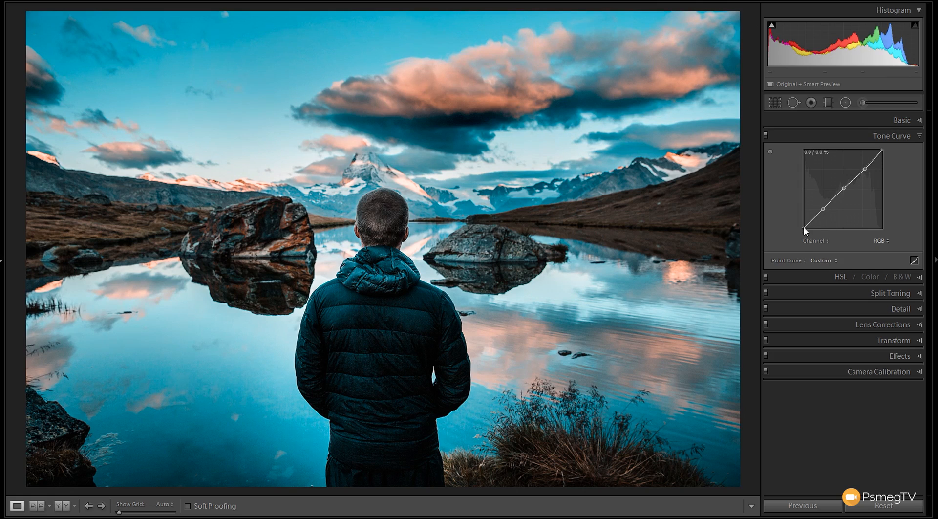
{"action": "left_click_drag", "start_coordinate": [804, 228], "coordinate": [813, 220]}
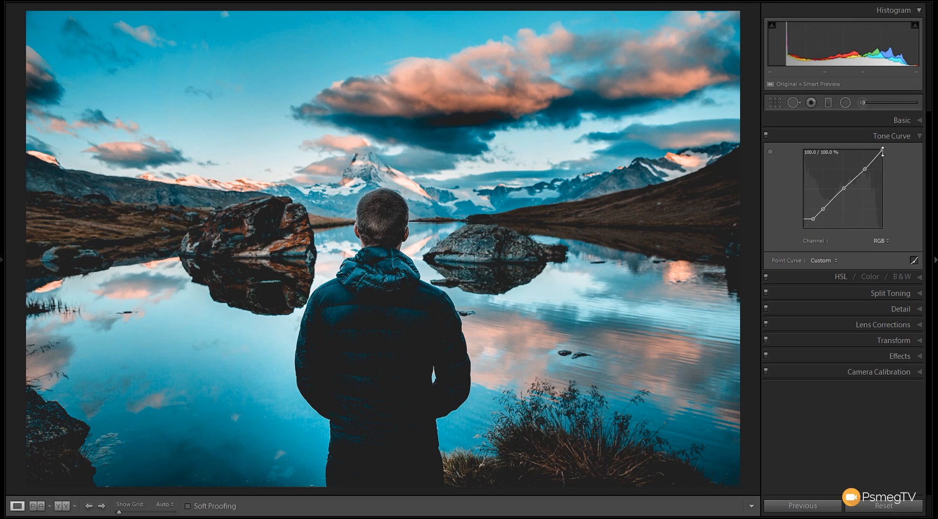
{"action": "left_click_drag", "start_coordinate": [883, 152], "coordinate": [874, 160]}
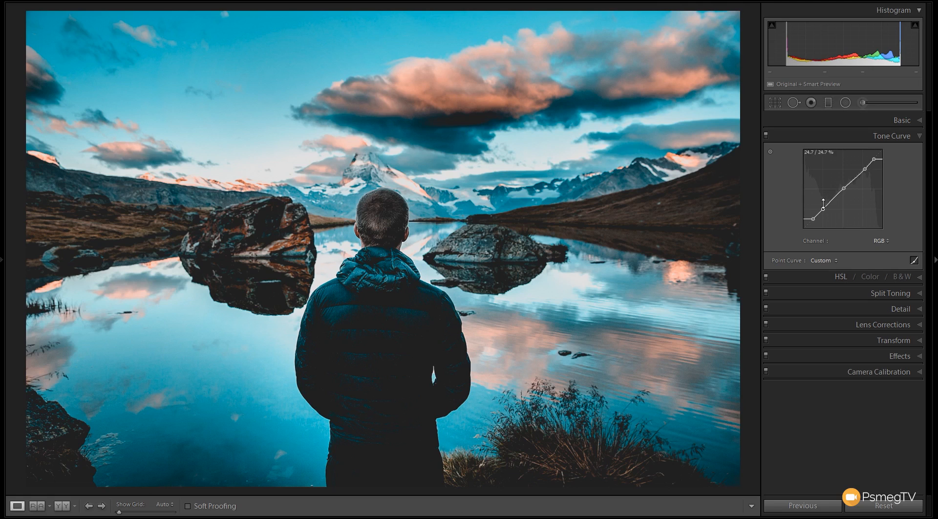
Raise the shadow point and lower the highlight point of the RGB tone curve slightly, and compare the photo without the curve.
{"action": "left_click_drag", "start_coordinate": [843, 189], "coordinate": [841, 189]}
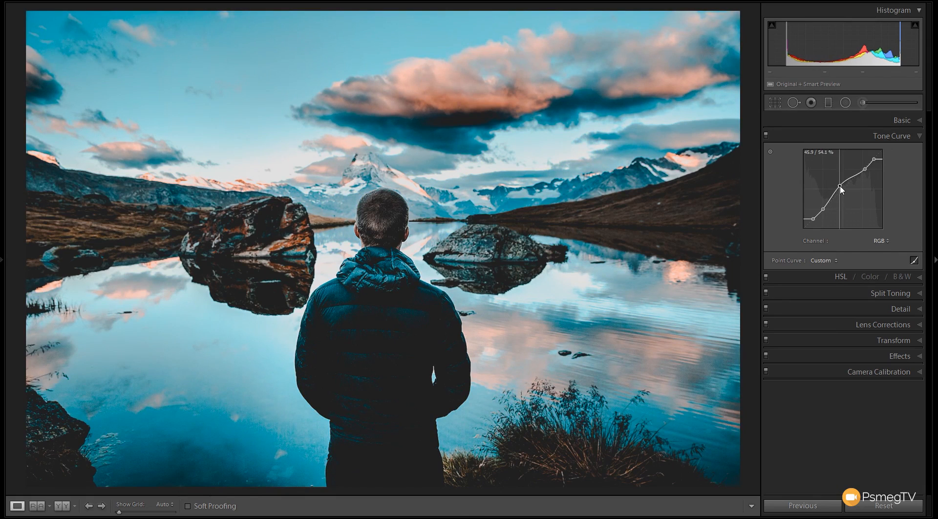
{"action": "double_click", "coordinate": [840, 188]}
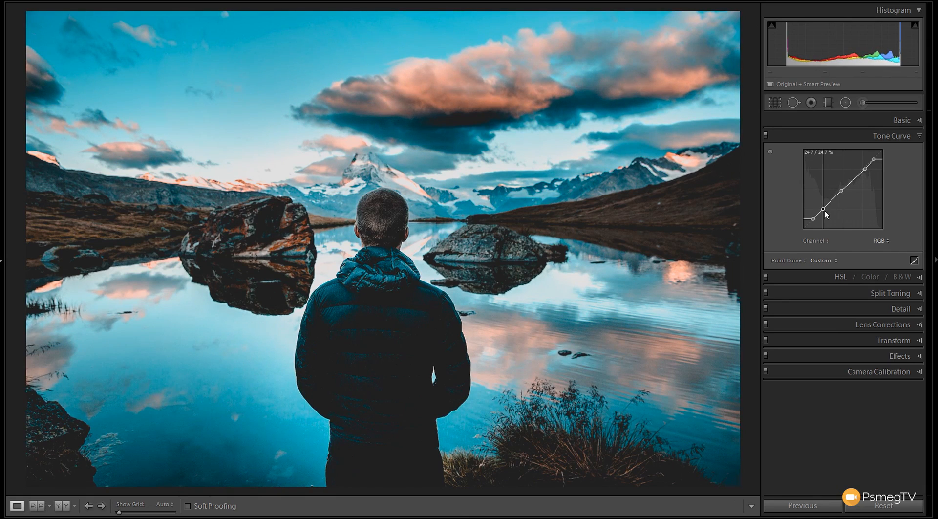
{"action": "left_click_drag", "start_coordinate": [825, 213], "coordinate": [825, 213]}
{"action": "left_click_drag", "start_coordinate": [824, 210], "coordinate": [821, 208]}
{"action": "left_click_drag", "start_coordinate": [864, 169], "coordinate": [866, 174]}
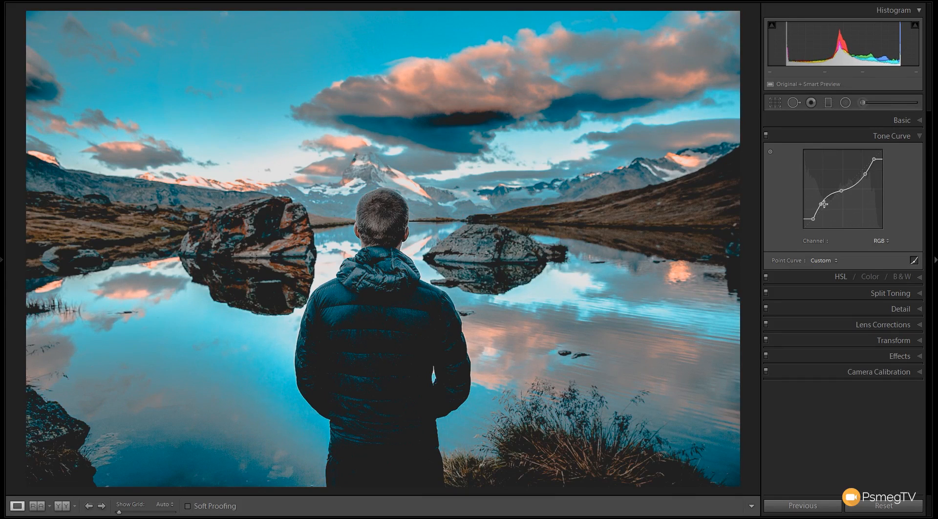
{"action": "left_click_drag", "start_coordinate": [821, 204], "coordinate": [824, 205]}
{"action": "left_click_drag", "start_coordinate": [865, 177], "coordinate": [861, 179]}
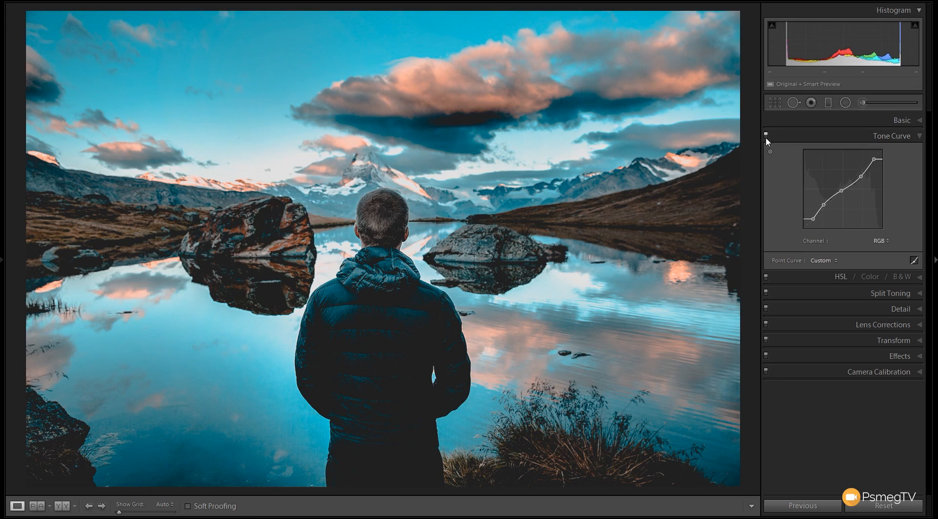
{"action": "left_click", "coordinate": [766, 135]}
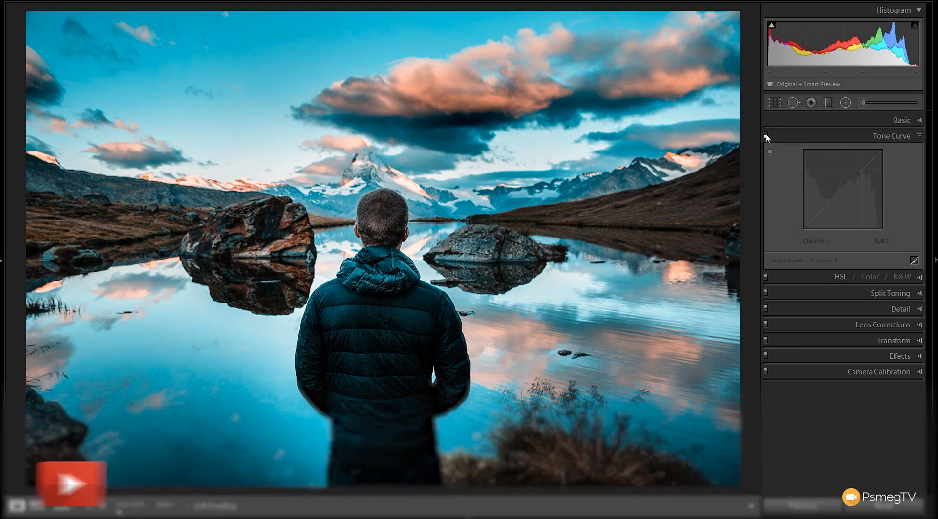
{"action": "left_click", "coordinate": [766, 135]}
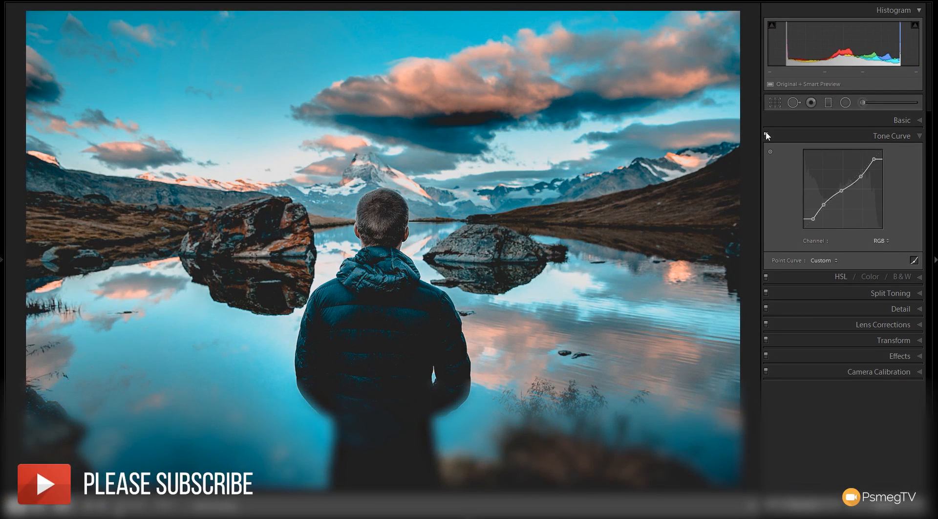
{"action": "left_click", "coordinate": [920, 136]}
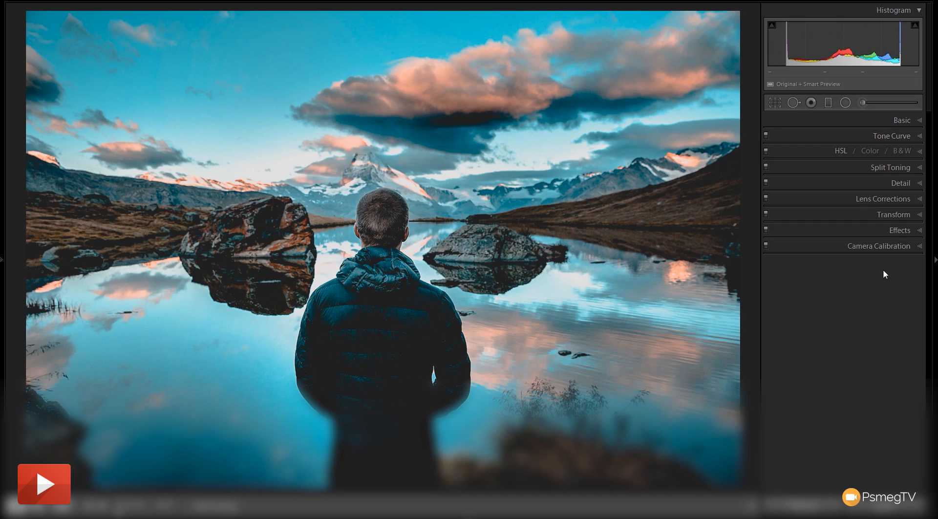
Apply a post-crop vignette with Amount -37 in Highlight Priority style, and compare the lake photo with its original.
{"action": "left_click", "coordinate": [920, 231]}
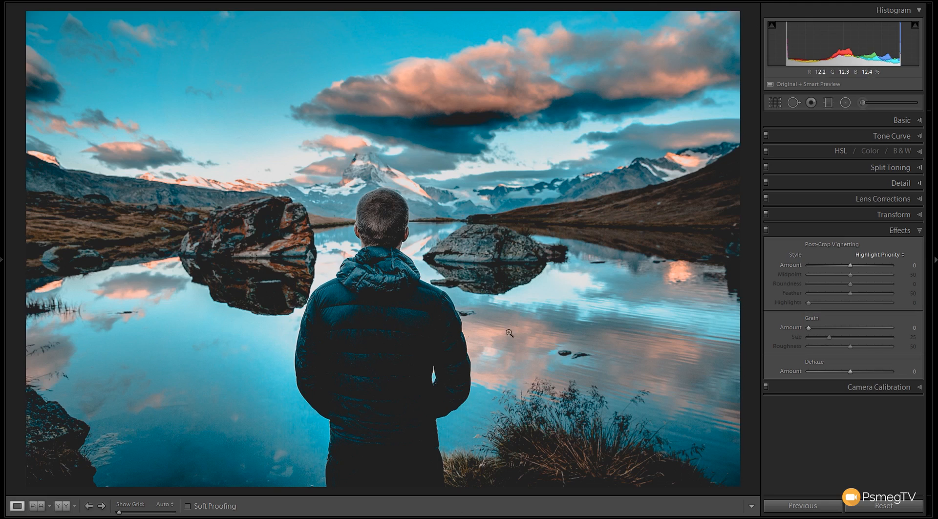
{"action": "left_click_drag", "start_coordinate": [851, 265], "coordinate": [836, 267]}
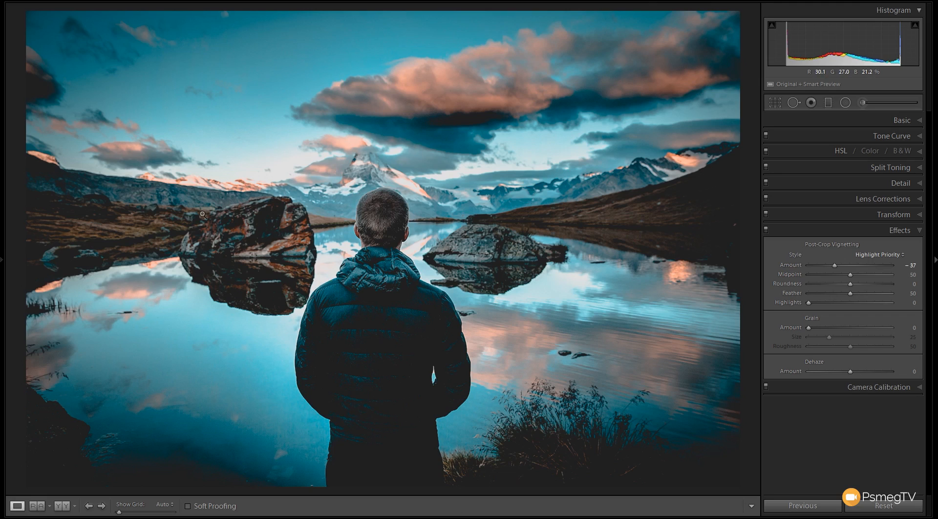
{"action": "key", "text": "backslash"}
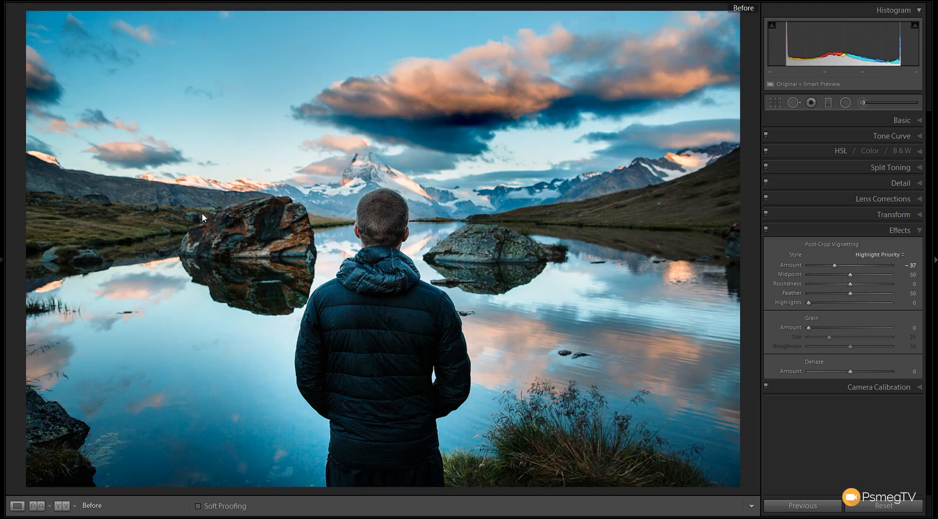
{"action": "key", "text": "backslash"}
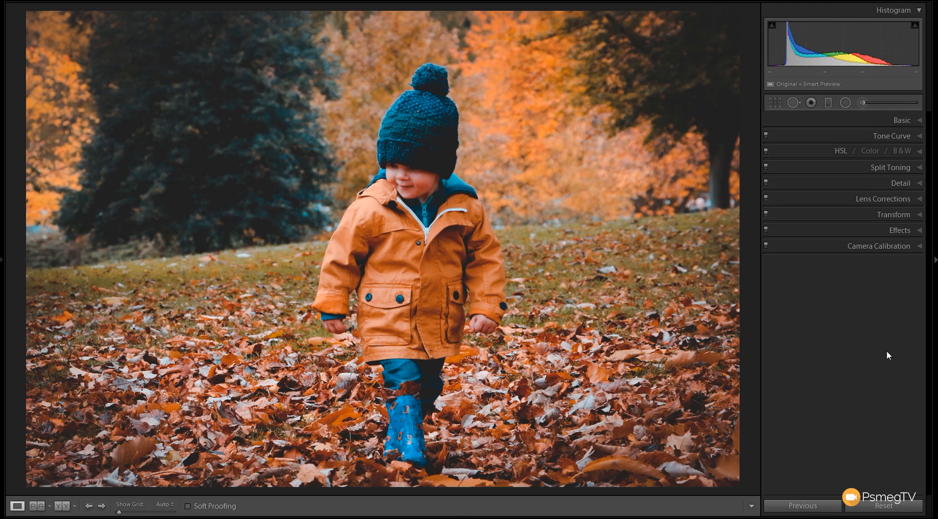
Compare the edited autumn photo of the child in the orange coat with its original version.
{"action": "key", "text": "backslash"}
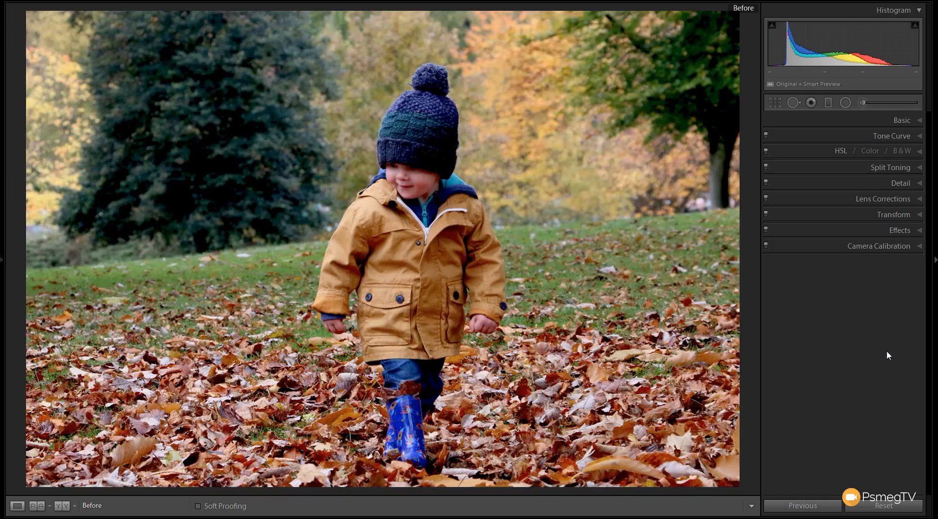